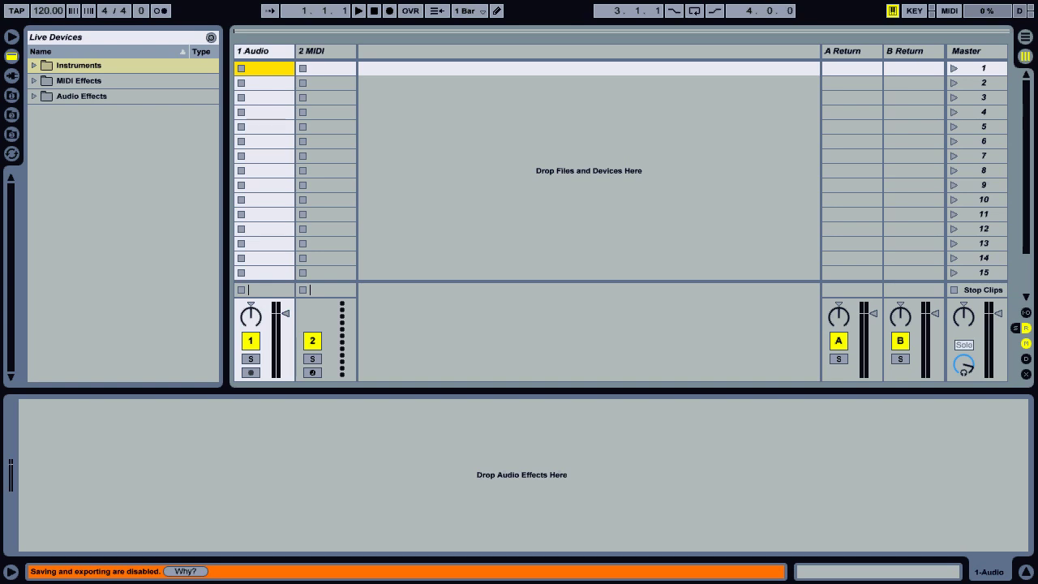
# - Delete the audio track and create an empty MIDI clip with a 1/8 note grid
pyautogui.press('Delete')
pyautogui.doubleClick(261, 69)
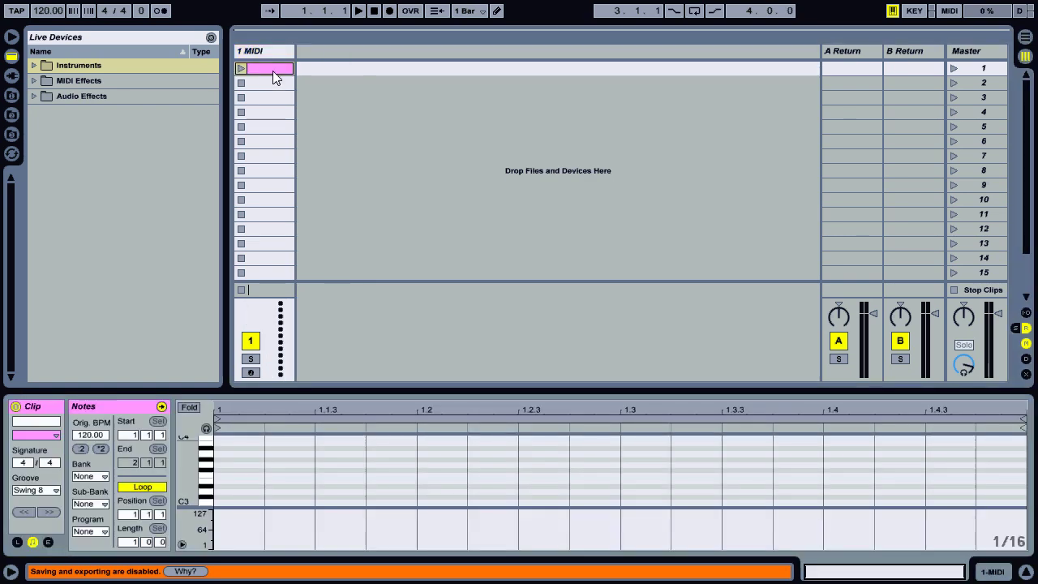
pyautogui.rightClick(233, 485)
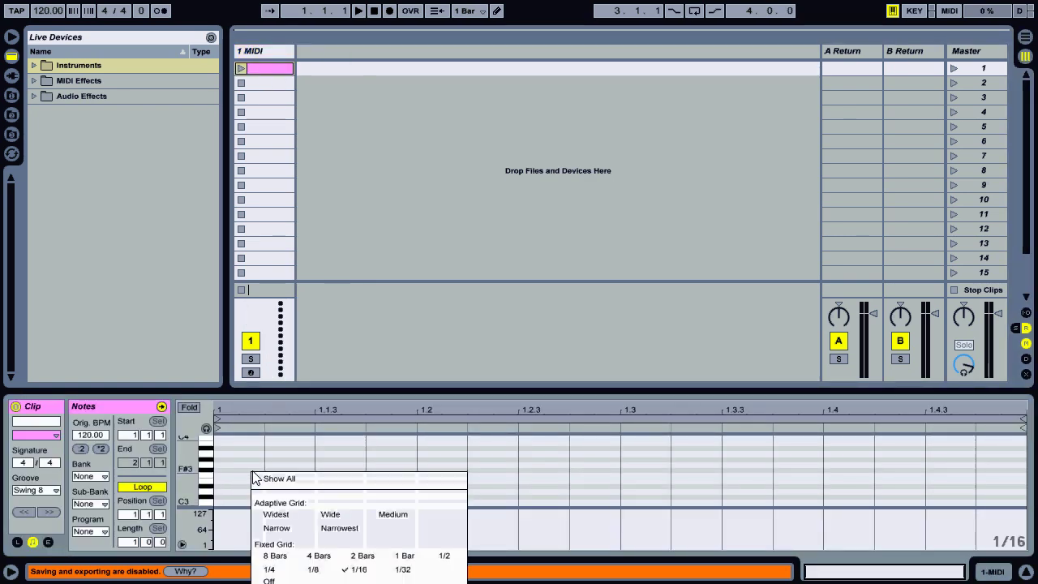
pyautogui.click(309, 568)
# - In Draw Mode, draw four eighth-note E3 kicks, one per beat, and launch the clip
pyautogui.hotkey('ctrl', 'b')
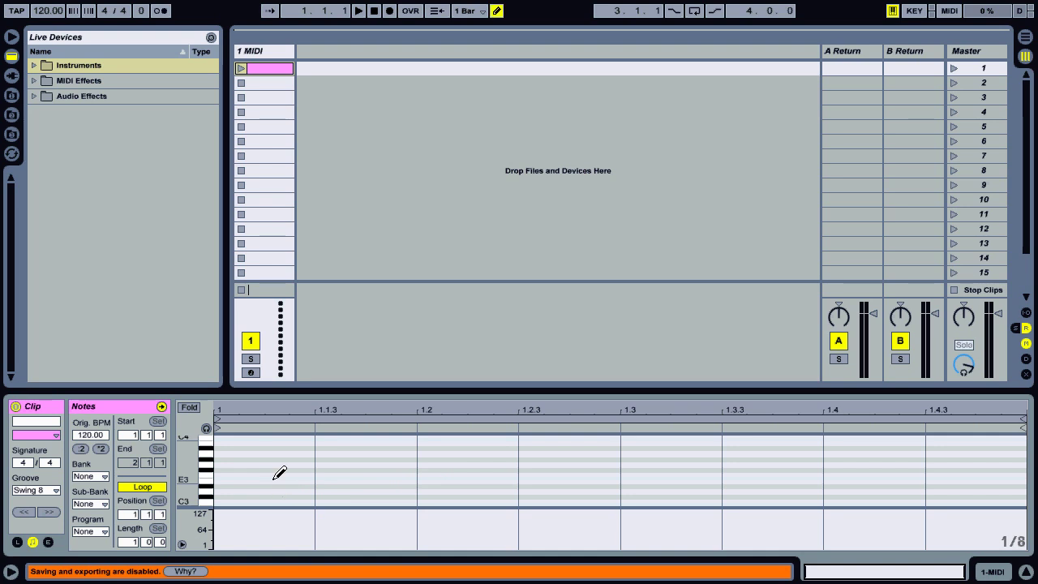
pyautogui.click(274, 481)
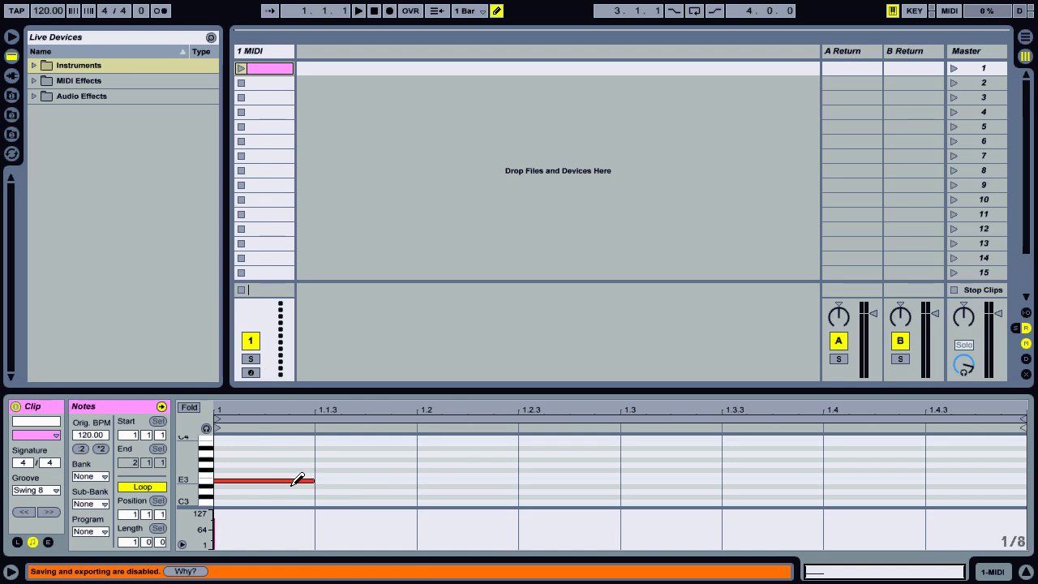
pyautogui.click(438, 481)
pyautogui.click(661, 480)
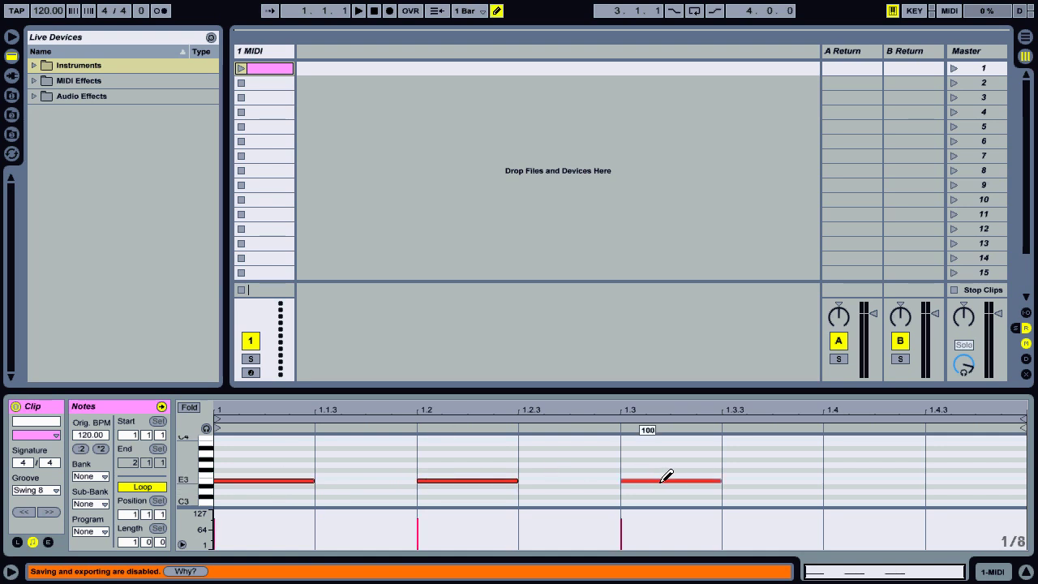
pyautogui.click(864, 482)
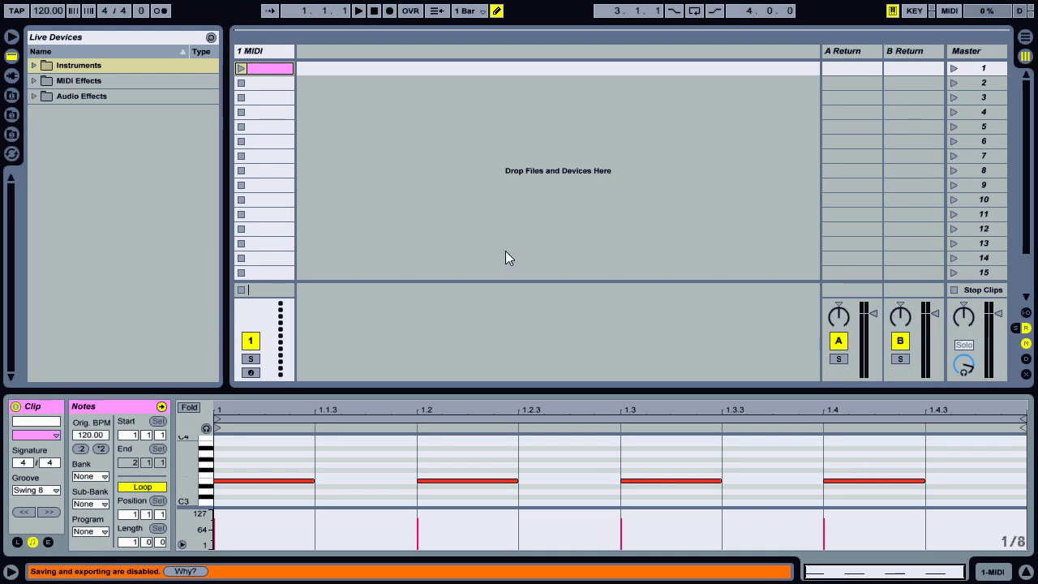
pyautogui.click(241, 68)
# - Load Operator onto the MIDI track, disable oscillators D and C, and fix oscillator A at 100 Hz
pyautogui.click(33, 66)
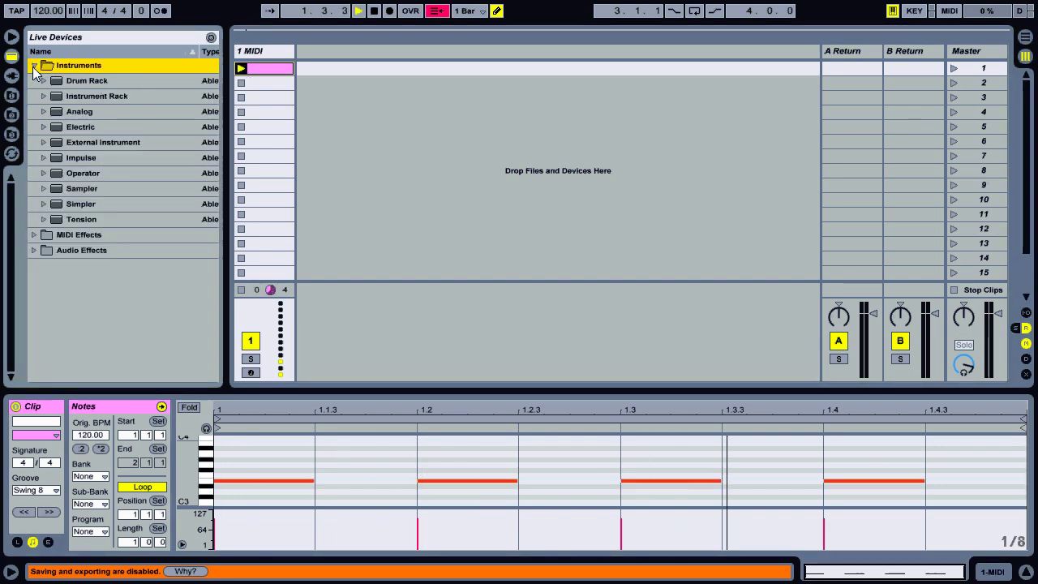
pyautogui.moveTo(57, 173); pyautogui.dragTo(277, 53)
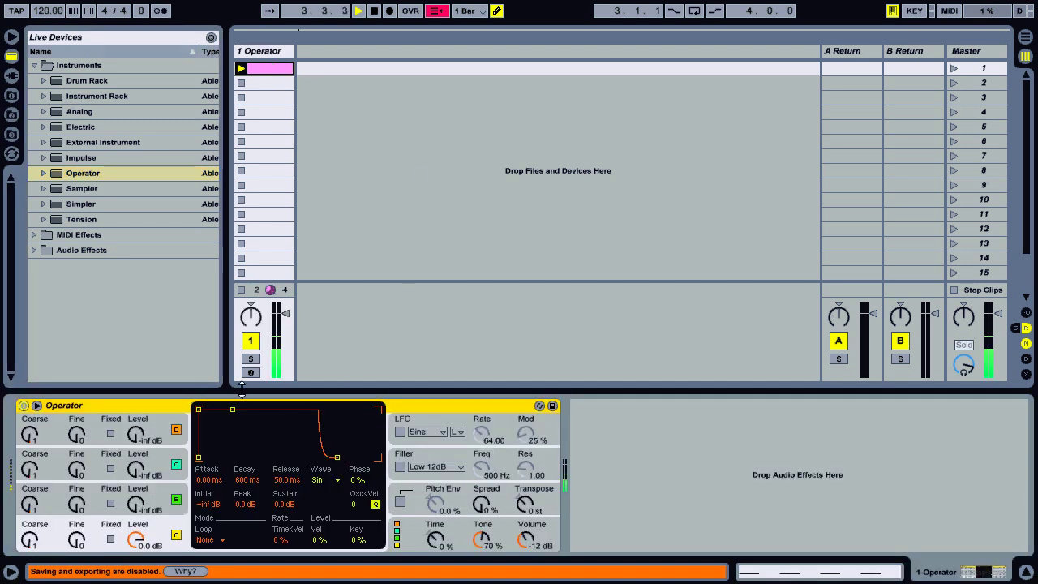
pyautogui.click(177, 431)
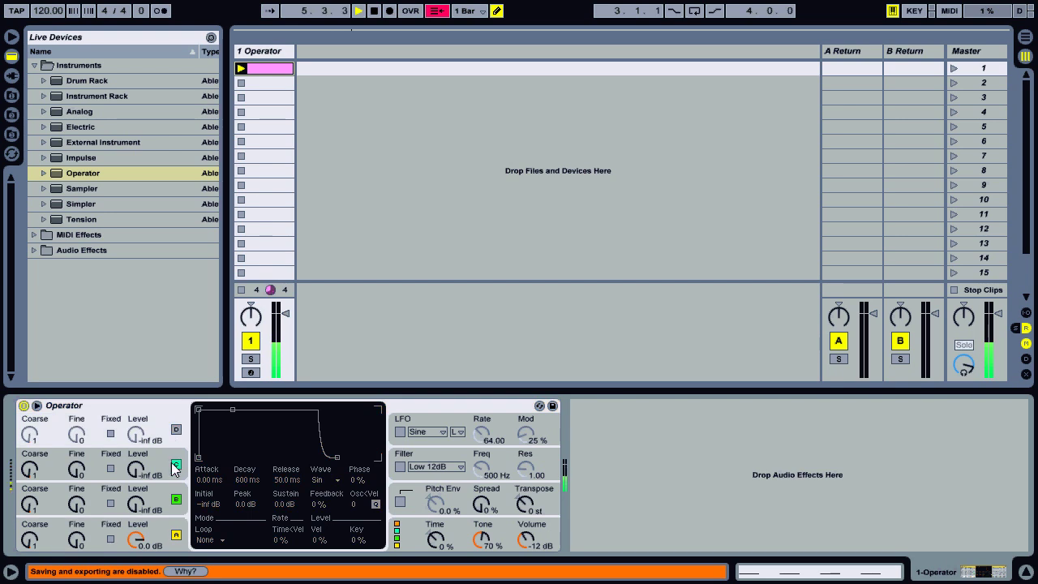
pyautogui.click(176, 465)
pyautogui.click(176, 468)
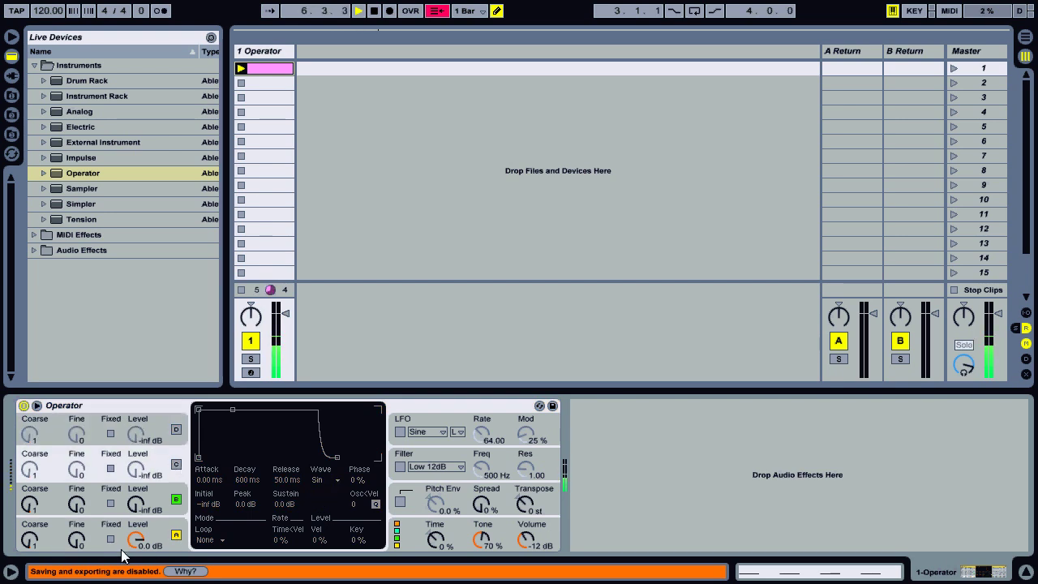
pyautogui.click(110, 540)
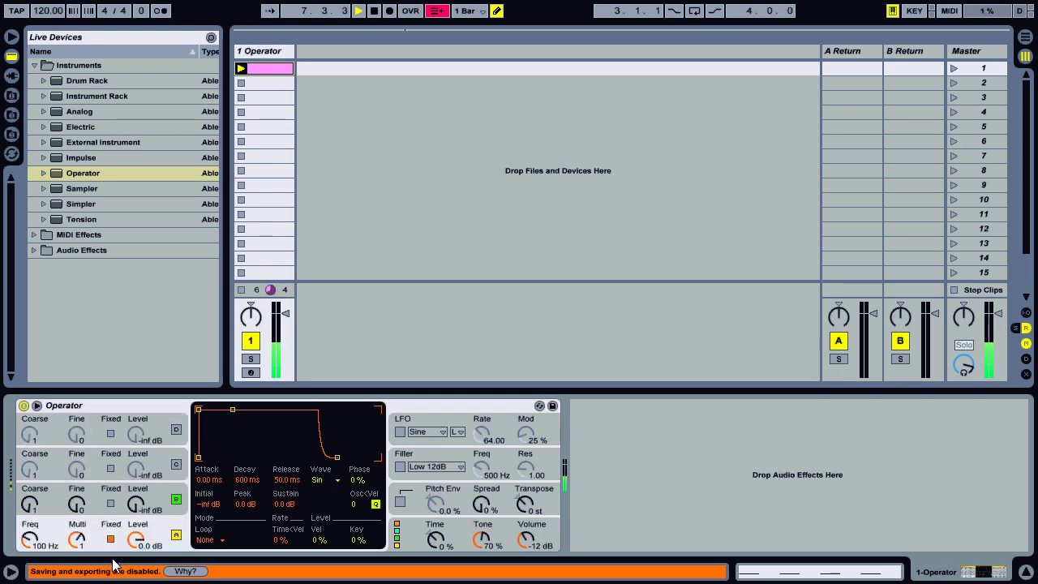
pyautogui.click(34, 66)
pyautogui.click(35, 96)
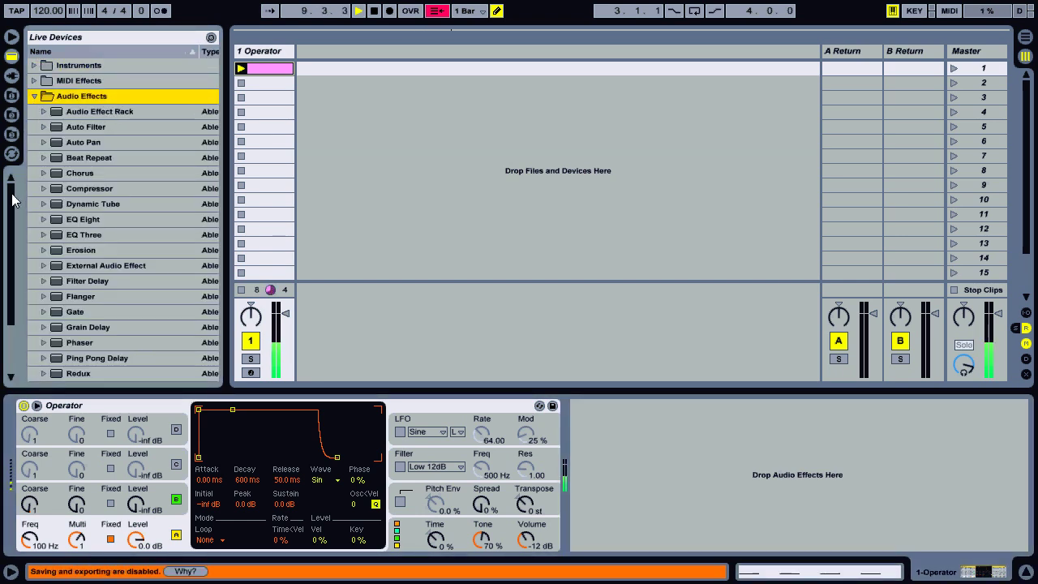
# - Place Spectrum after Operator with a 16384 block size and enlarge its graph in the main window
pyautogui.scroll(-3, 12, 309)
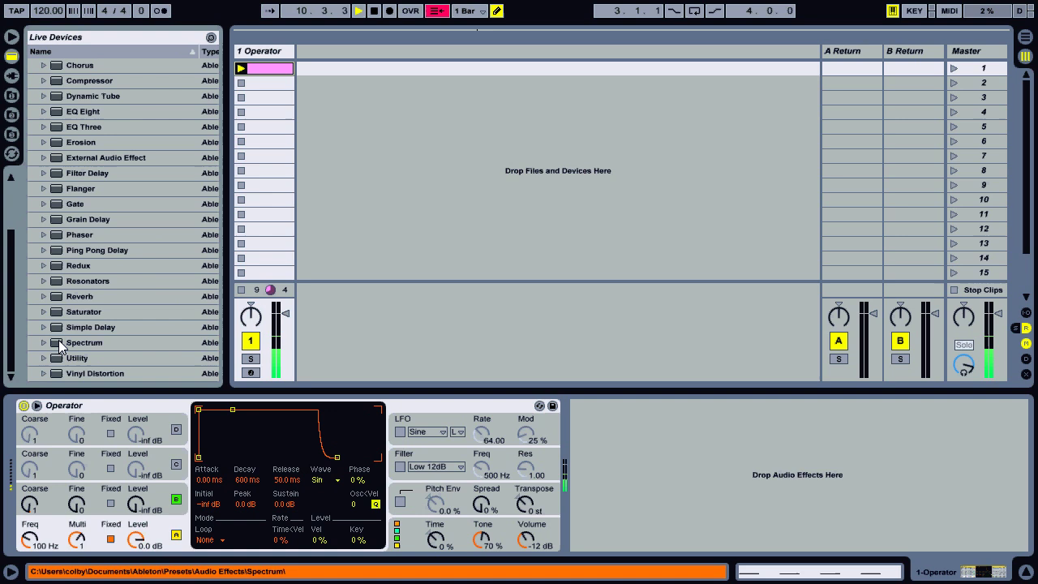
pyautogui.moveTo(81, 342); pyautogui.dragTo(645, 487)
pyautogui.click(636, 423)
pyautogui.click(639, 471)
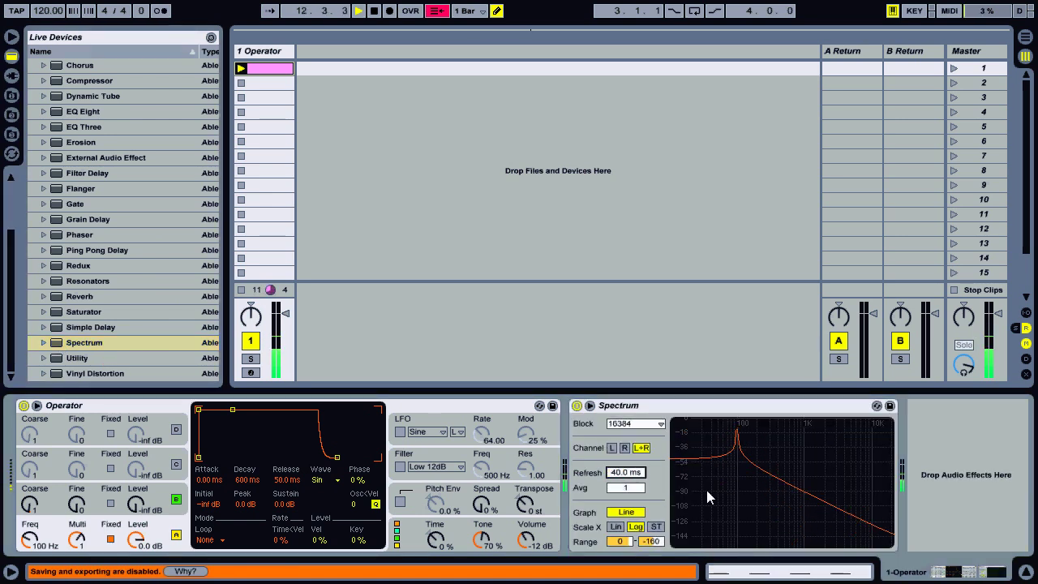
pyautogui.doubleClick(753, 476)
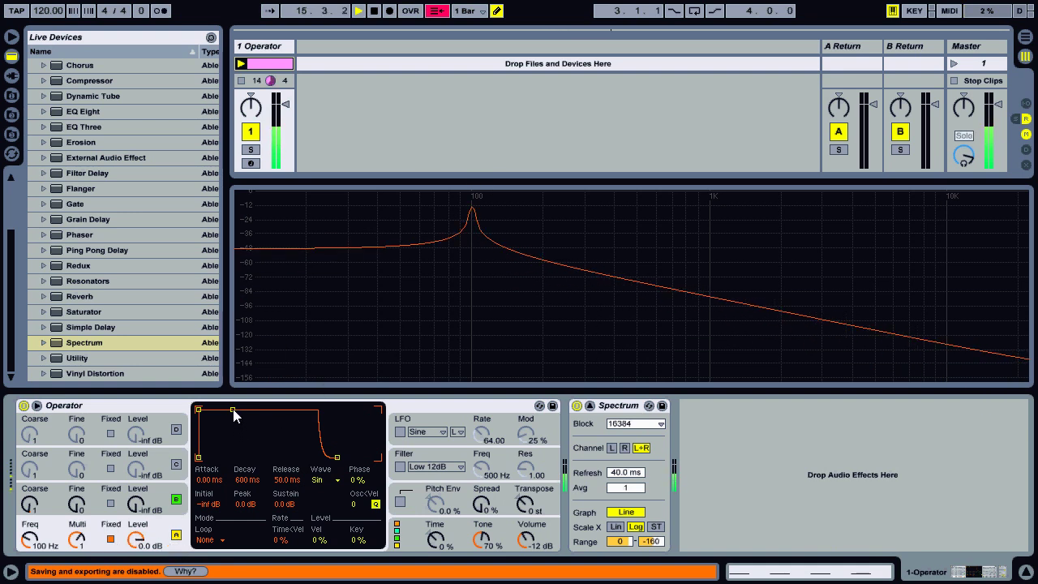
# - Drag Operator's amplitude envelope breakpoints for a lower sustain, 4.63 s decay and 168 ms release
pyautogui.moveTo(234, 411); pyautogui.dragTo(249, 459)
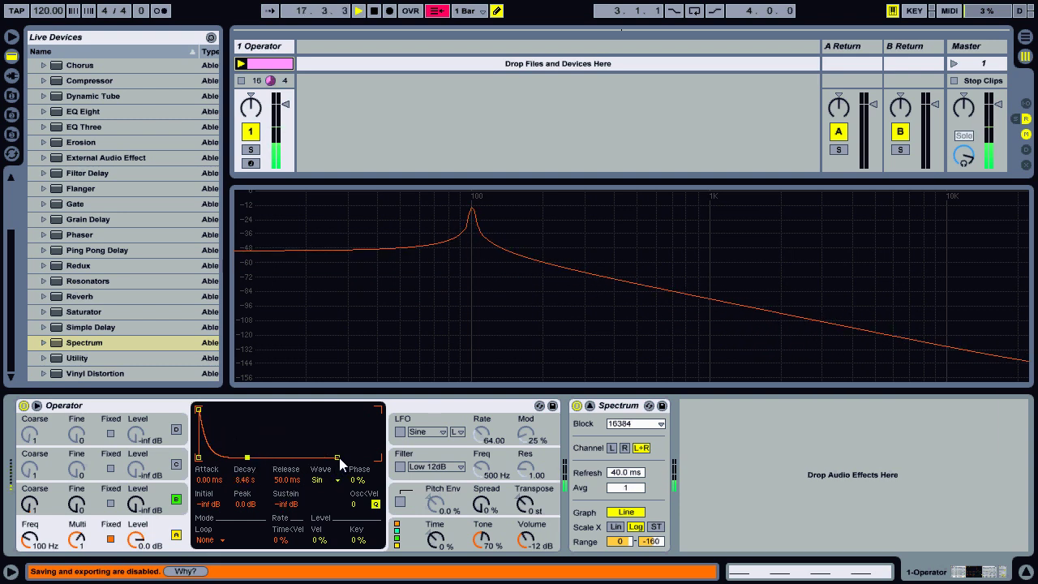
pyautogui.moveTo(338, 458); pyautogui.dragTo(345, 459)
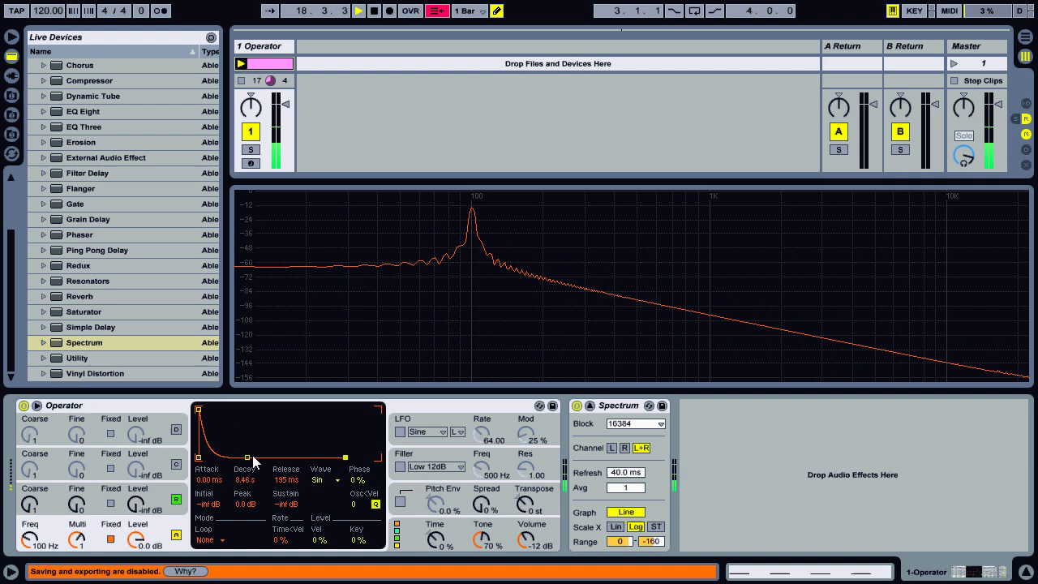
pyautogui.moveTo(248, 458); pyautogui.dragTo(244, 460)
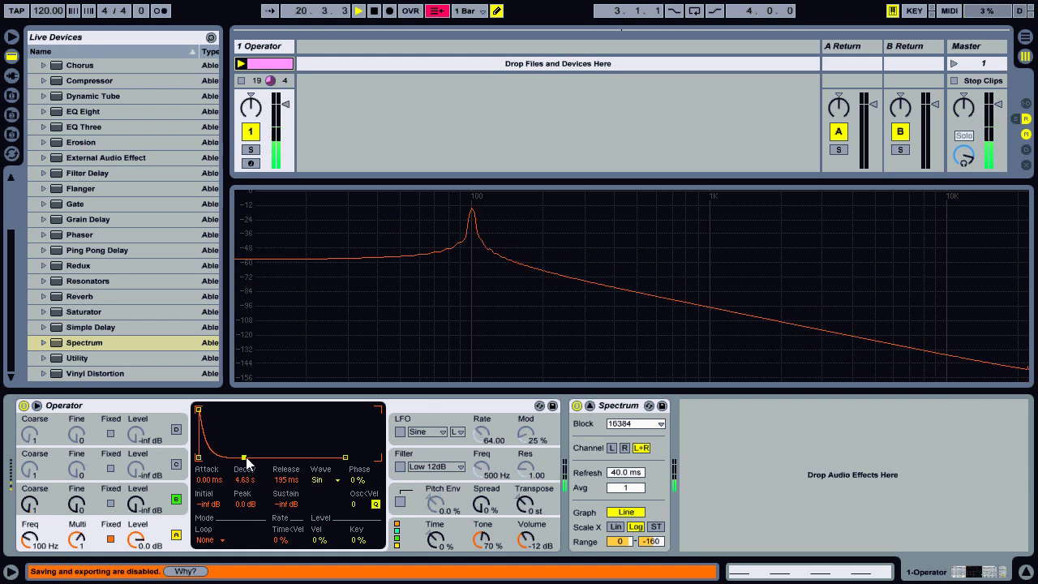
pyautogui.moveTo(347, 461); pyautogui.dragTo(344, 462)
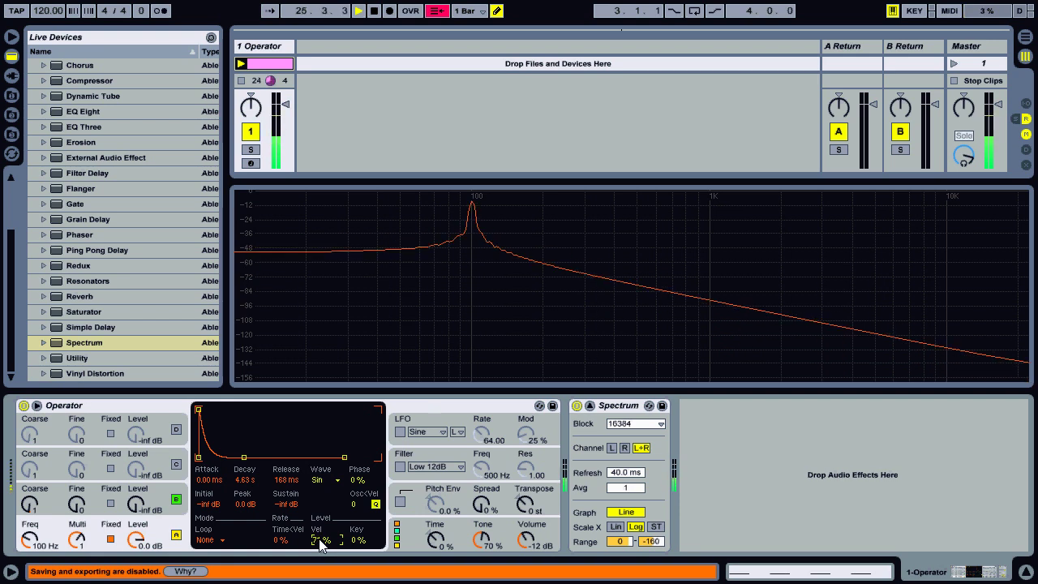
# - Enable Operator's pitch envelope at 52 % with 415 ms decay, -31 st sustain, -30 st end, 79.1 ms release
pyautogui.click(401, 502)
pyautogui.moveTo(436, 512); pyautogui.dragTo(436, 494)
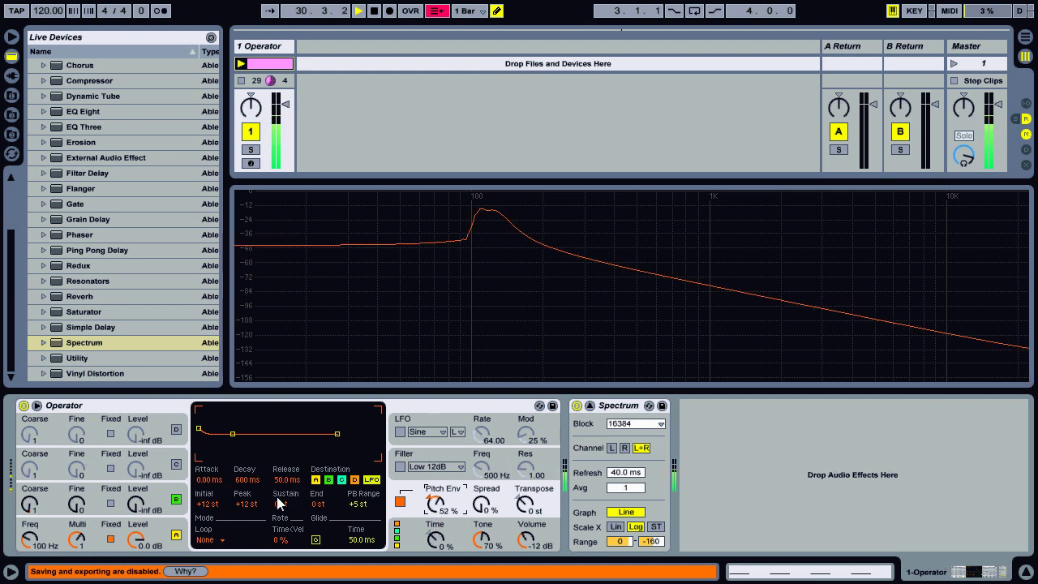
pyautogui.moveTo(200, 429); pyautogui.dragTo(232, 453)
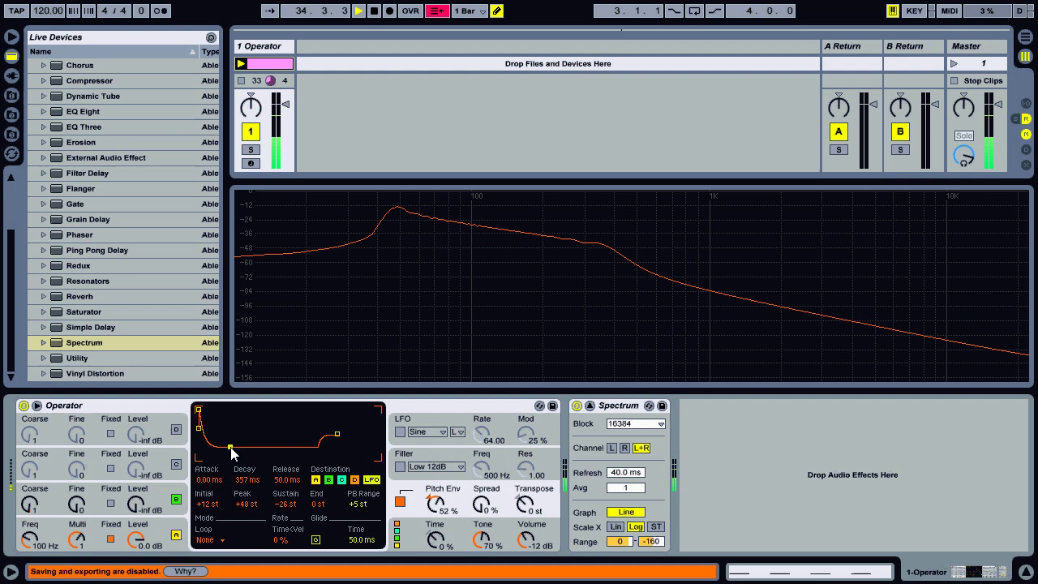
pyautogui.moveTo(337, 435); pyautogui.dragTo(342, 448)
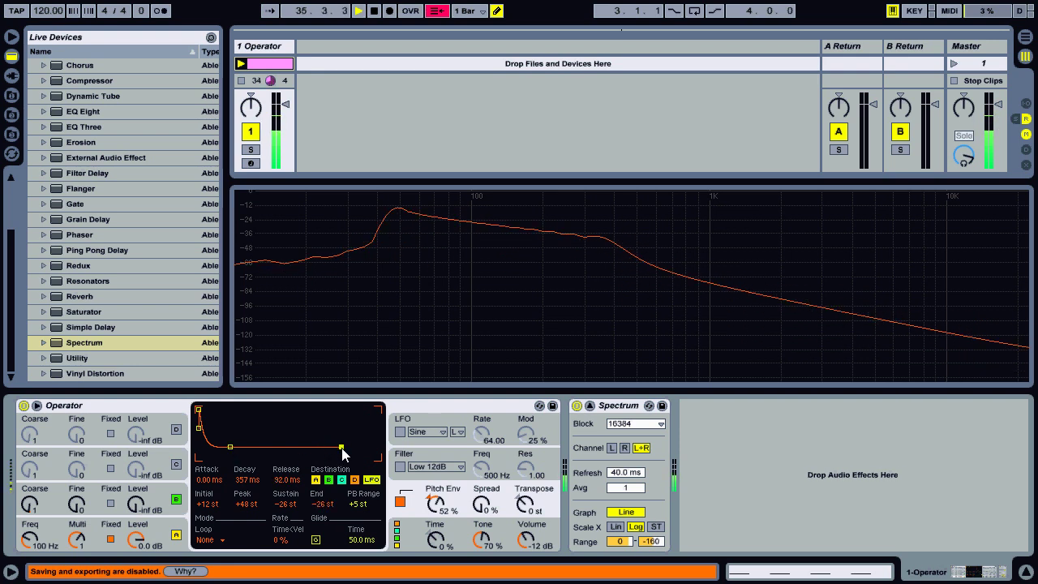
pyautogui.moveTo(235, 448); pyautogui.dragTo(231, 451)
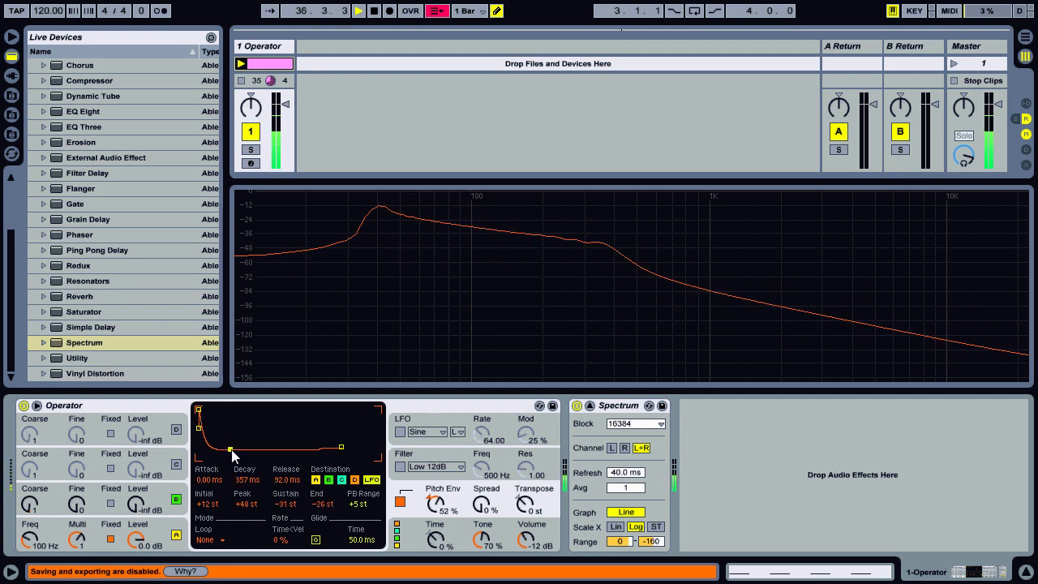
pyautogui.moveTo(340, 449); pyautogui.dragTo(341, 451)
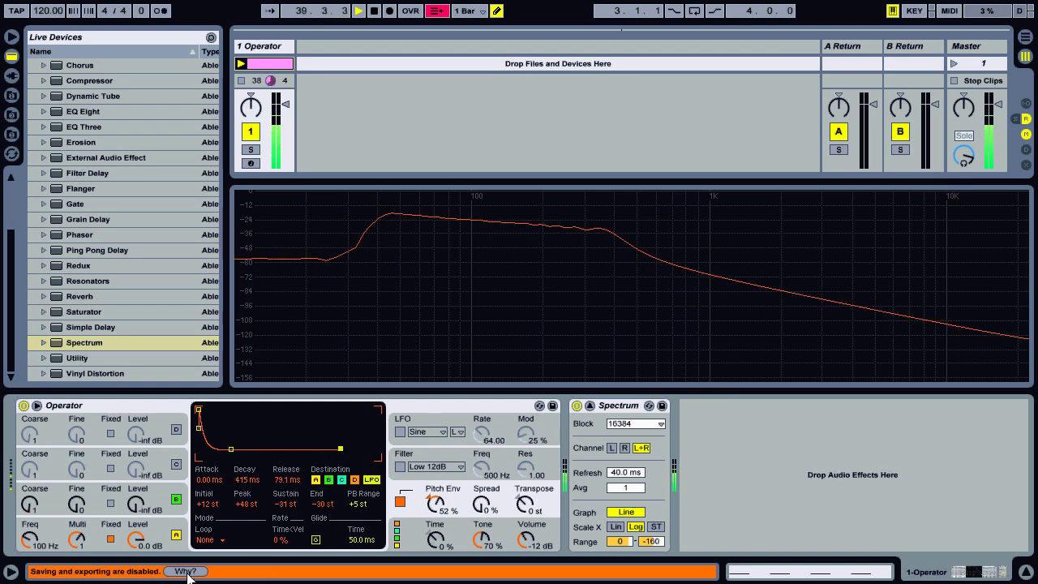
# - Choose Operator's all-parallel algorithm and copy oscillator A's settings into oscillator B
pyautogui.click(162, 537)
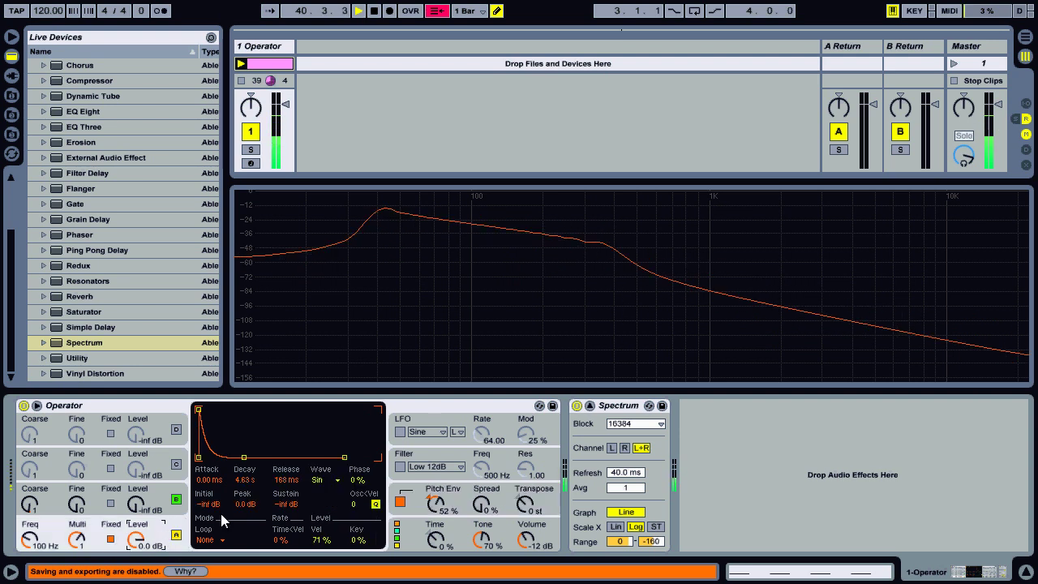
pyautogui.click(396, 544)
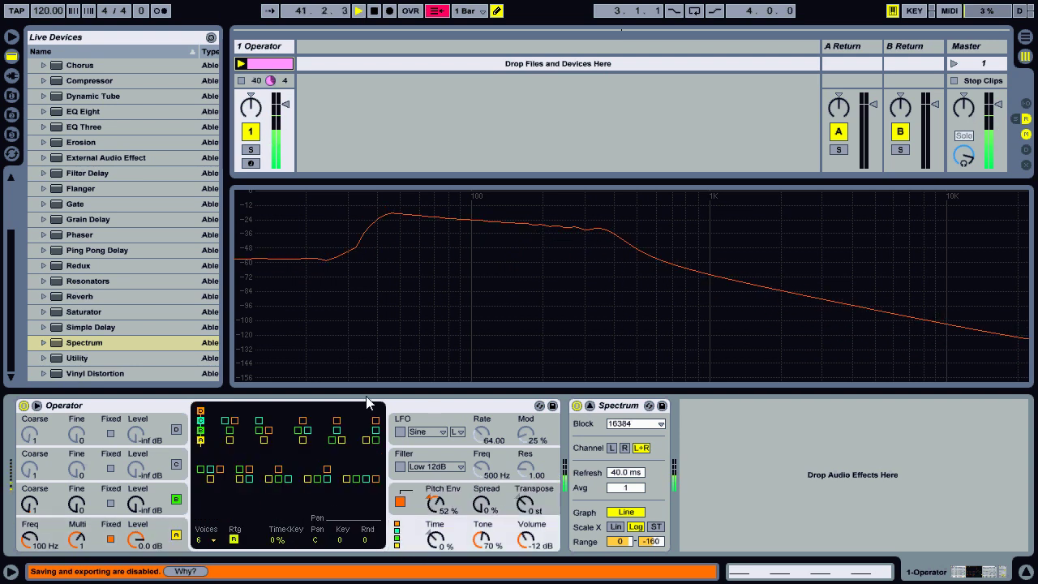
pyautogui.click(358, 479)
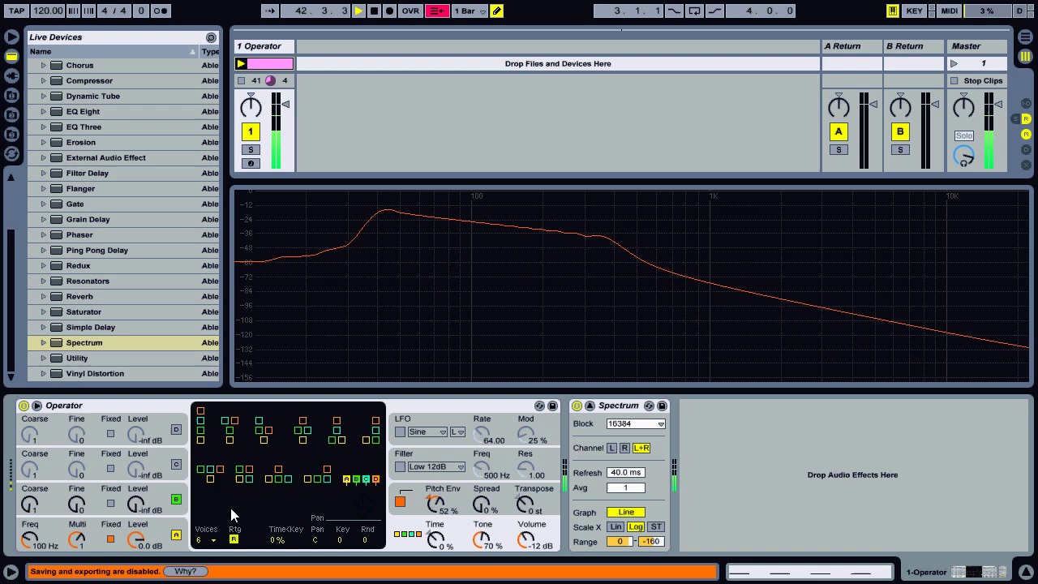
pyautogui.rightClick(168, 489)
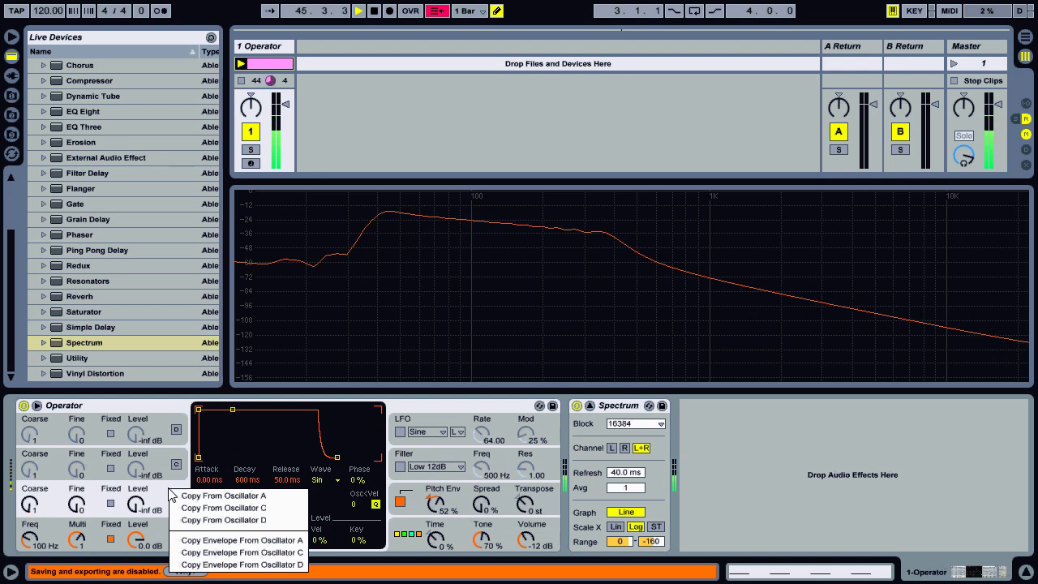
pyautogui.click(189, 496)
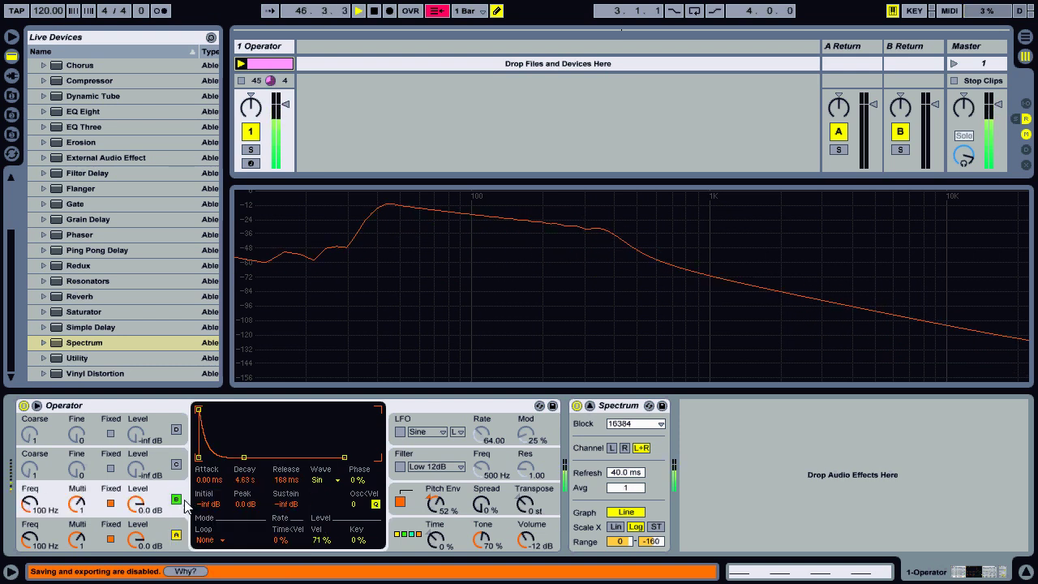
# - Tune oscillator A to a fixed 73.4 Hz and oscillator B to 49.0 Hz
pyautogui.click(36, 545)
pyautogui.hotkey('ctrl', 's')
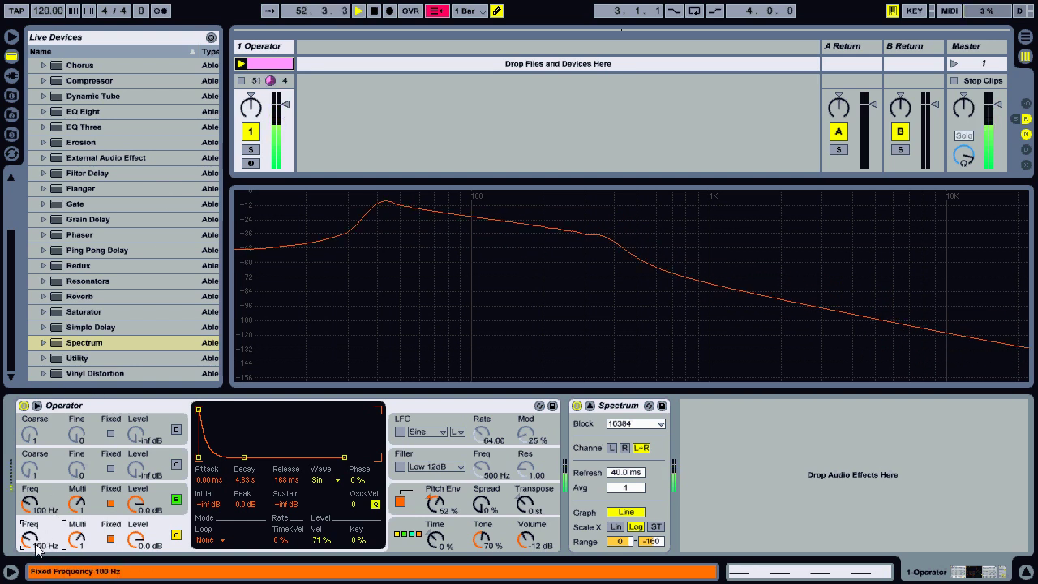
pyautogui.moveTo(37, 542); pyautogui.dragTo(37, 547)
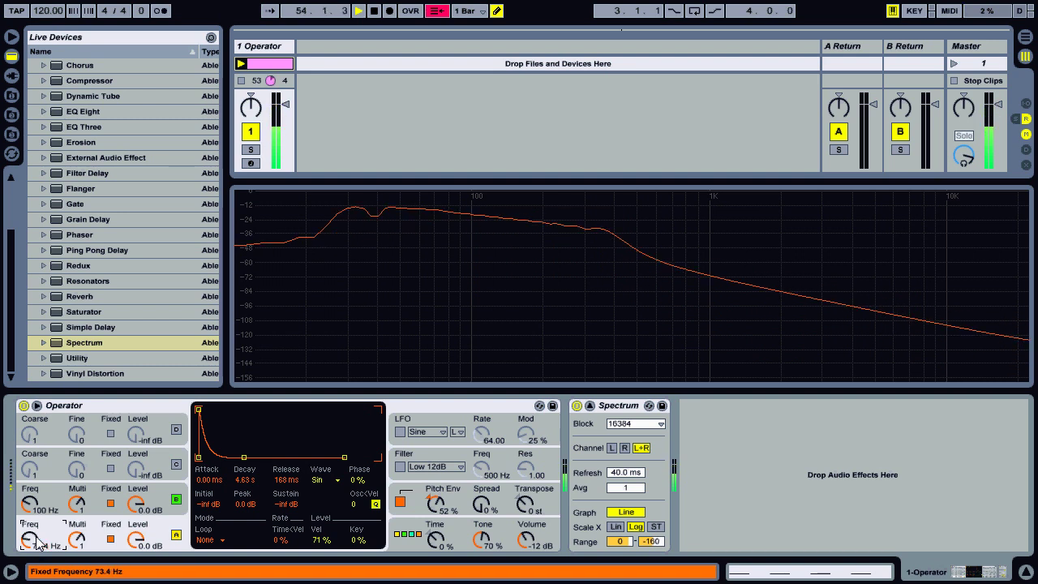
pyautogui.click(39, 508)
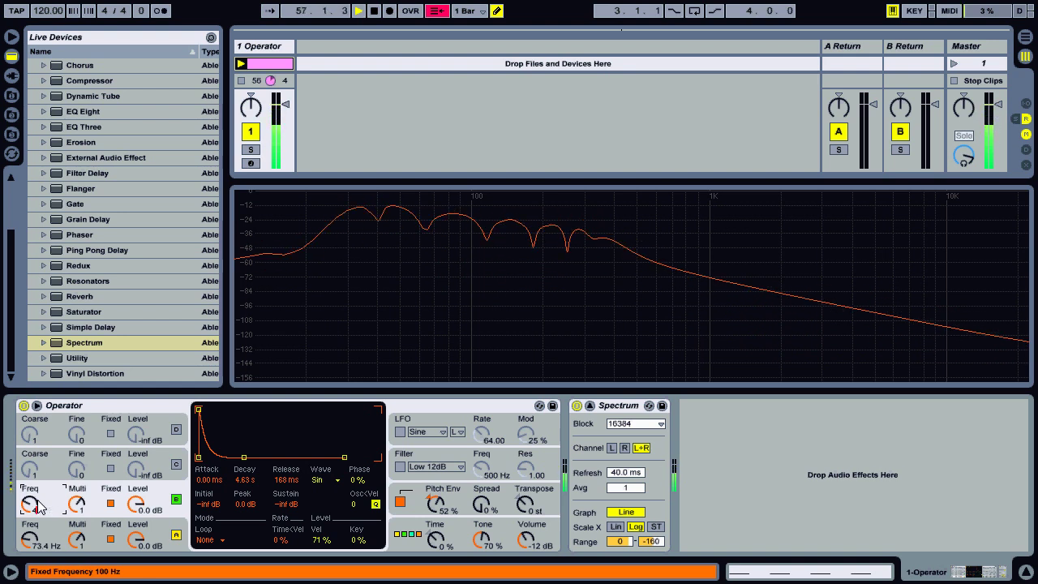
pyautogui.moveTo(39, 508); pyautogui.dragTo(37, 505)
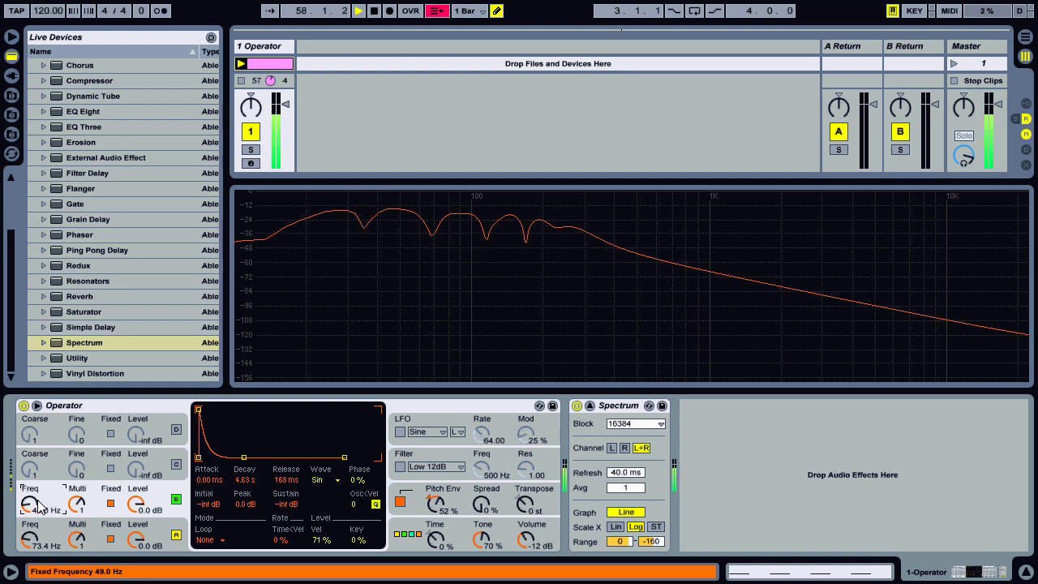
# - Mute and unmute oscillator B to compare the sound, then show the Compressor presets
pyautogui.click(175, 501)
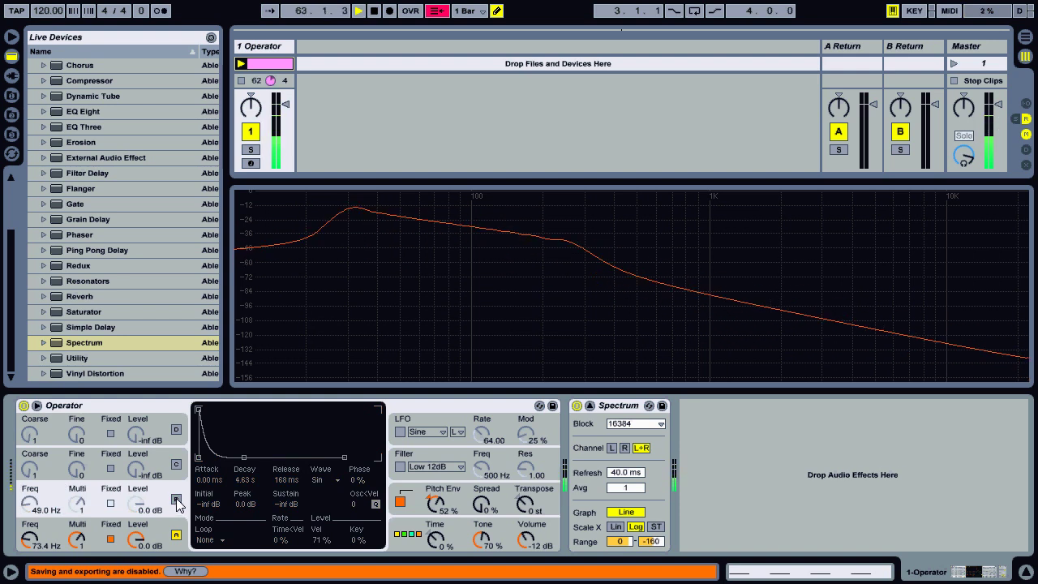
pyautogui.click(176, 500)
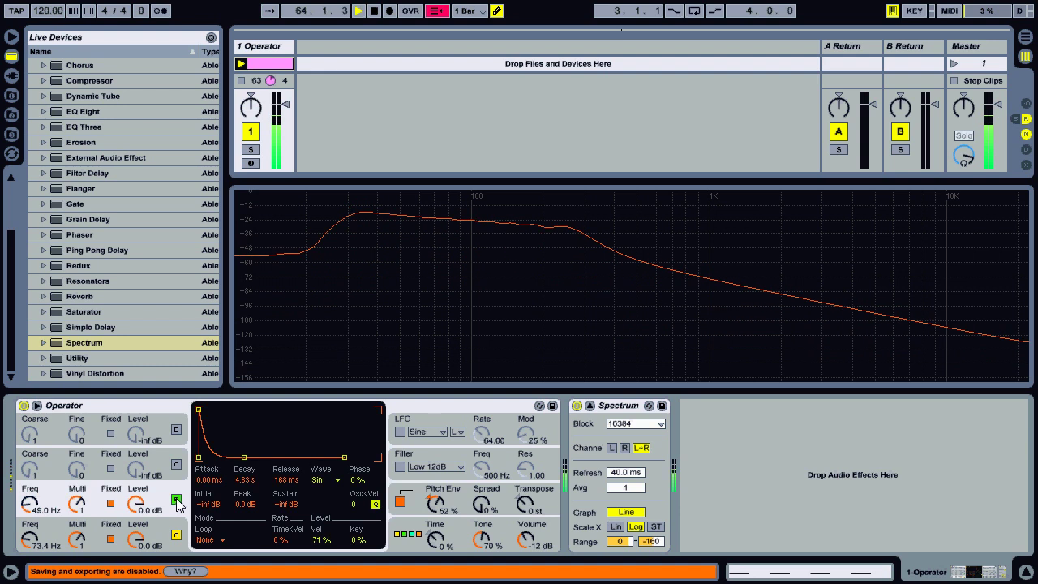
pyautogui.click(45, 81)
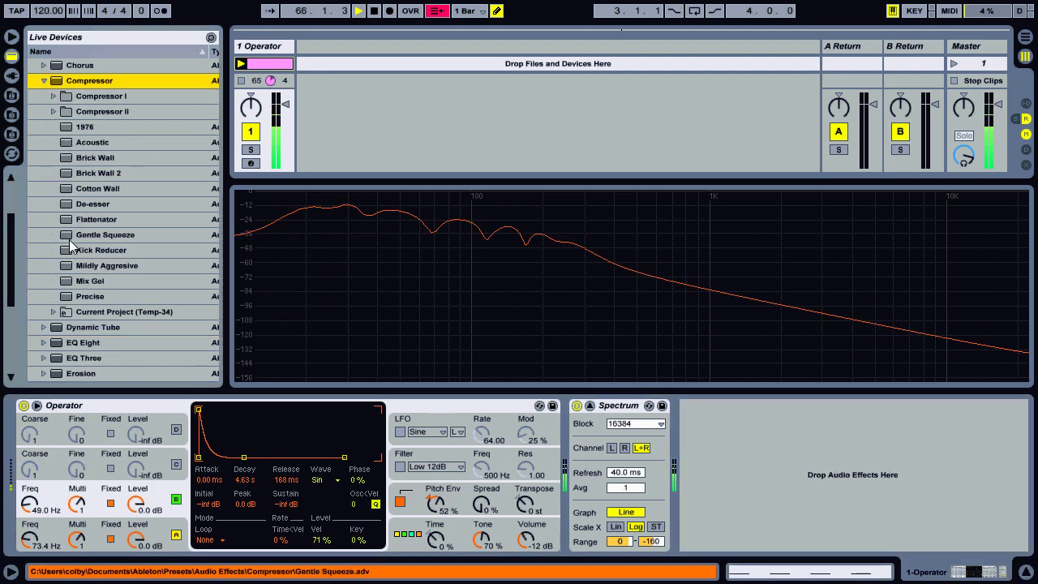
# - Add the Gentle Squeeze Compressor preset and insert Auto Filter before it, low-pass at 791 Hz
pyautogui.moveTo(73, 235); pyautogui.dragTo(577, 489)
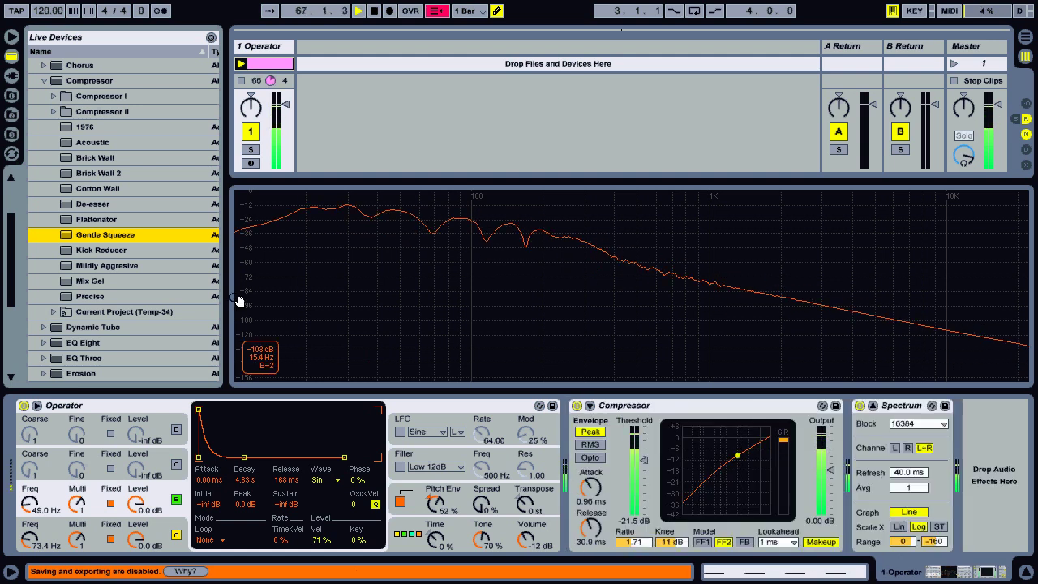
pyautogui.moveTo(12, 253); pyautogui.dragTo(12, 203)
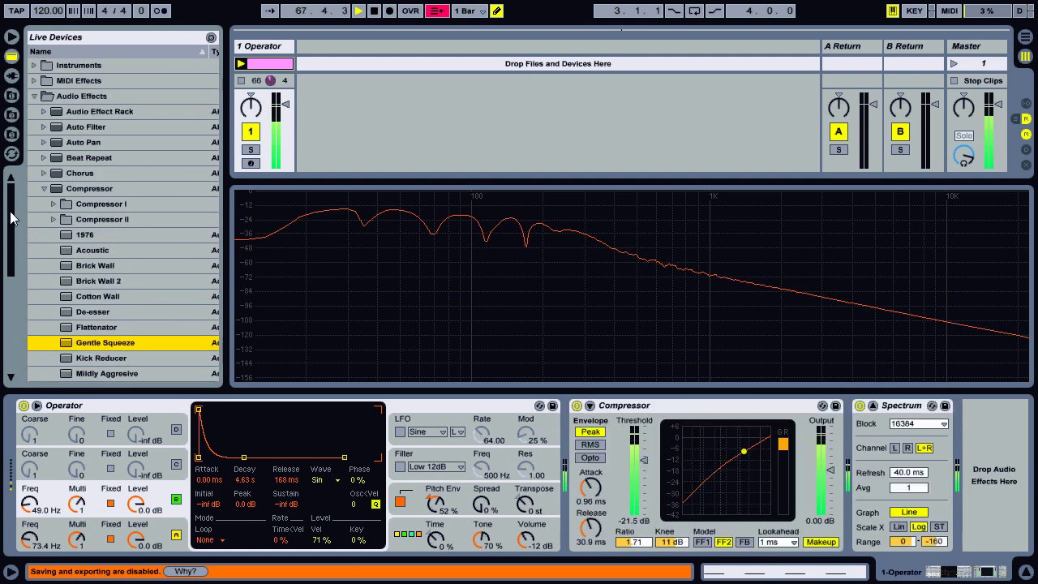
pyautogui.click(44, 189)
pyautogui.moveTo(81, 127); pyautogui.dragTo(572, 464)
pyautogui.moveTo(726, 473); pyautogui.dragTo(679, 475)
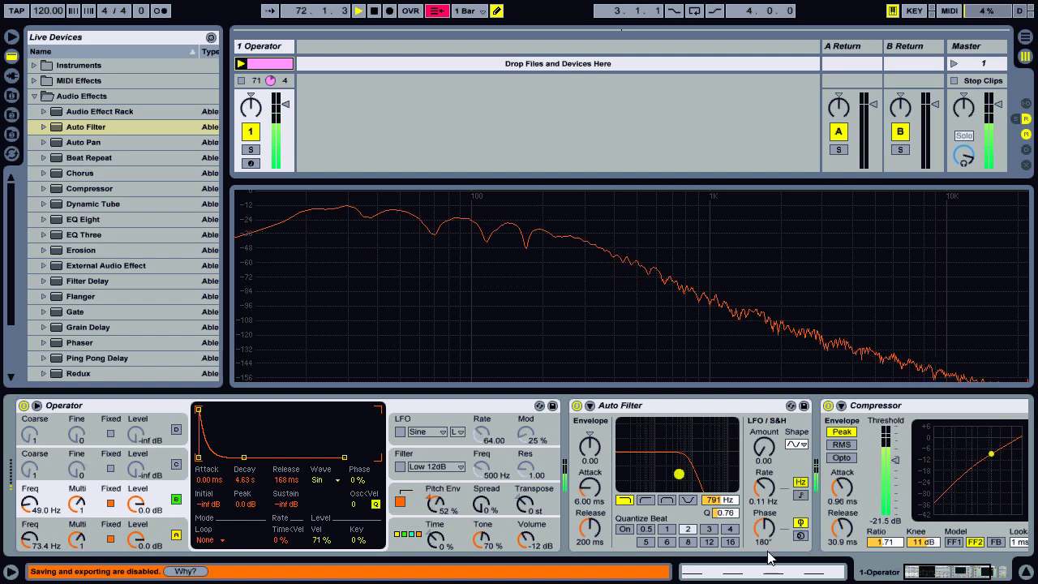
# - Fold the Compressor so the whole chain fits, then mute and unmute oscillator B to compare
pyautogui.click(909, 575)
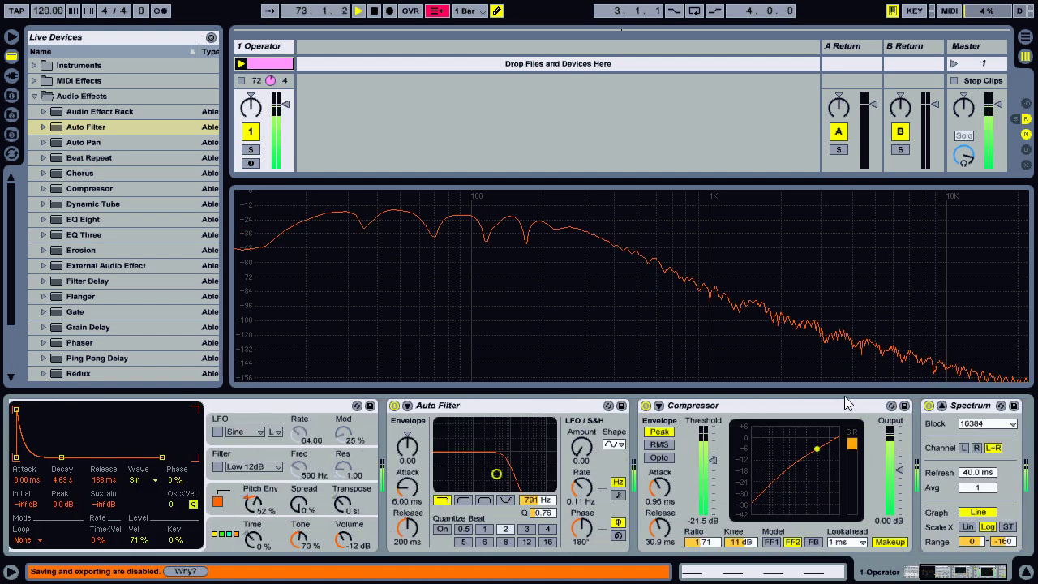
pyautogui.doubleClick(824, 403)
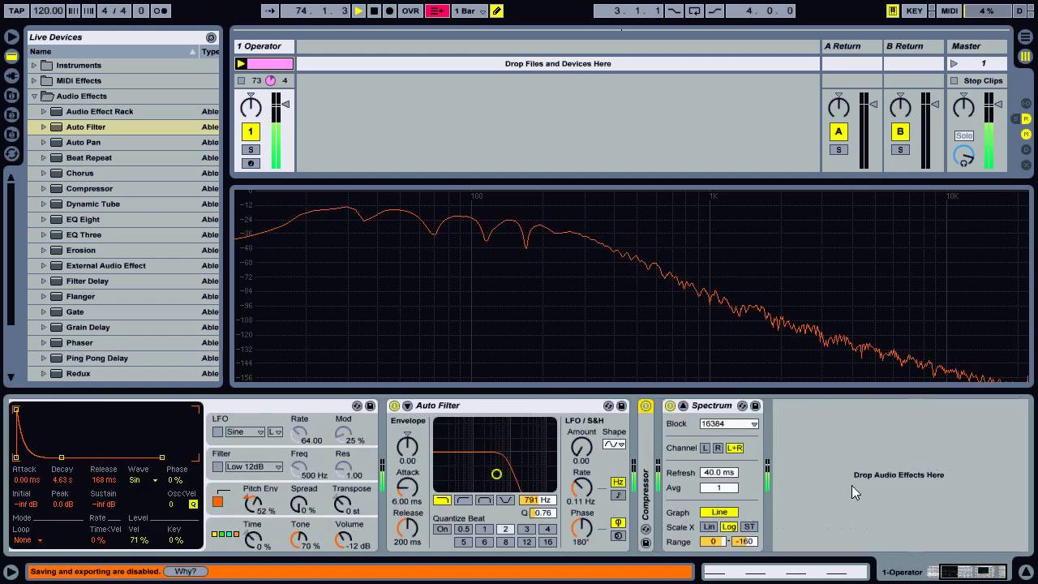
pyautogui.click(960, 573)
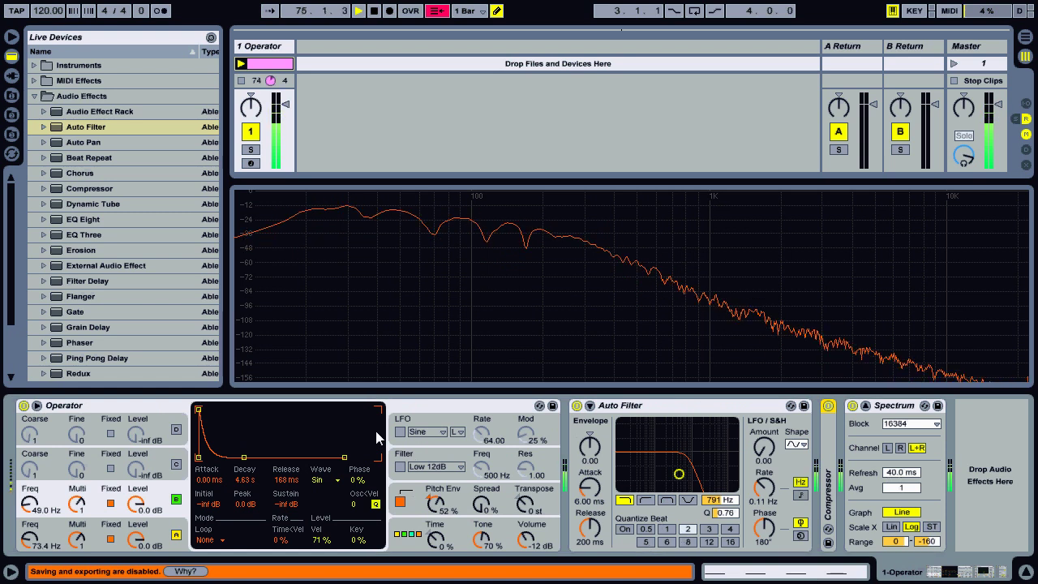
pyautogui.click(176, 500)
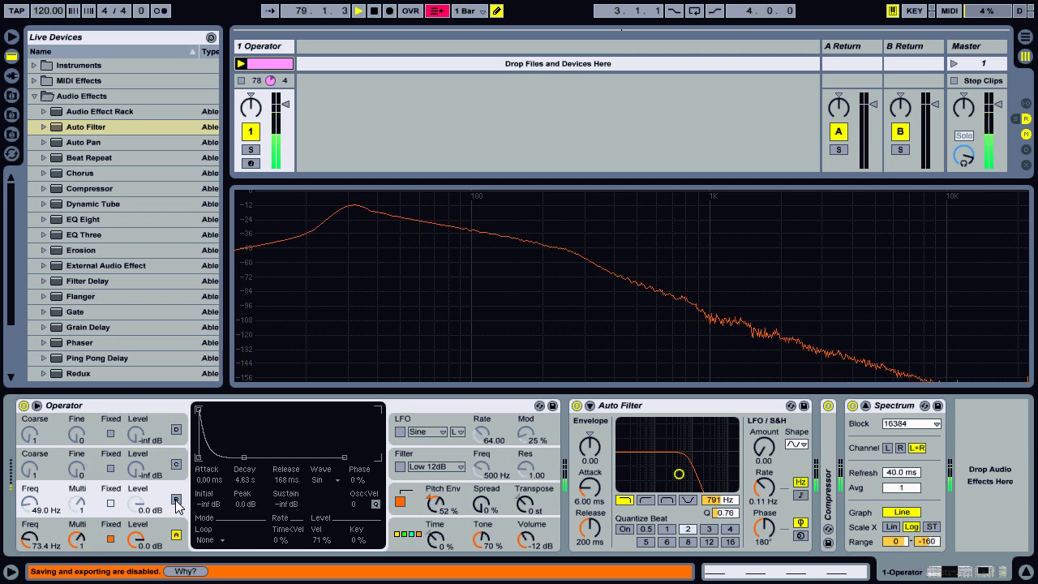
pyautogui.click(176, 500)
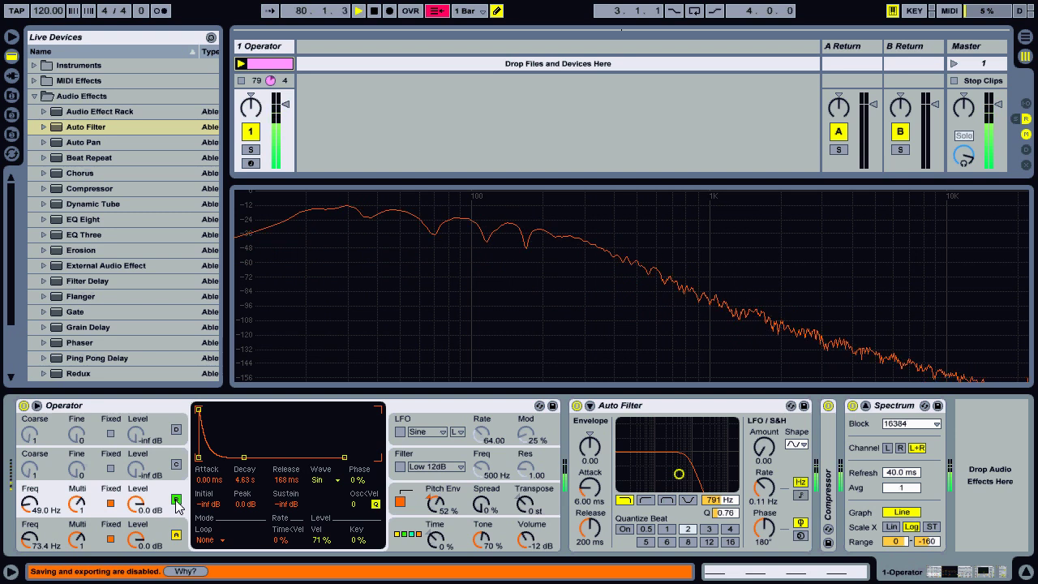